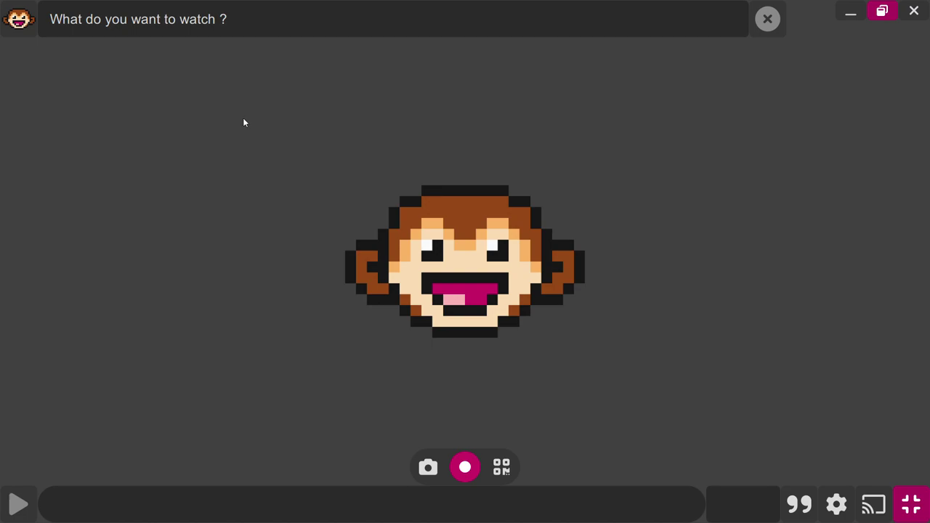
- Open the video feed from the monkey logo, showing the cover grid and rounded channel icons
{"action": "left_click", "coordinate": [33, 35]}
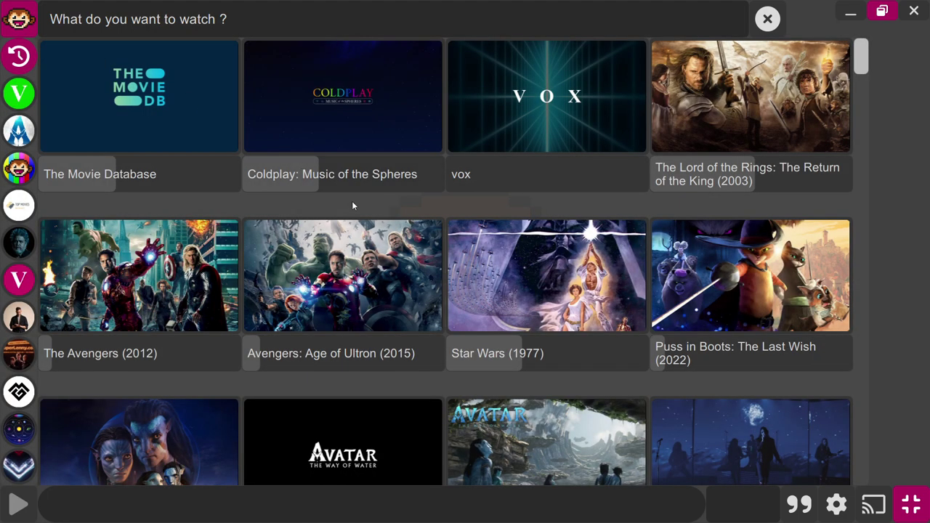
{"action": "scroll", "coordinate": [378, 189], "scroll_direction": "down", "scroll_amount": 3}
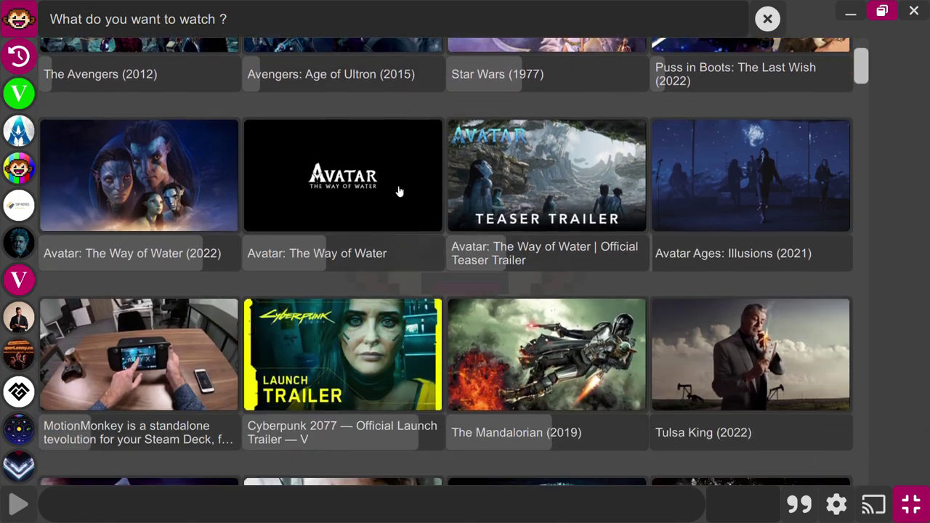
{"action": "scroll", "coordinate": [403, 193], "scroll_direction": "down", "scroll_amount": 5}
{"action": "scroll", "coordinate": [406, 203], "scroll_direction": "down", "scroll_amount": 5}
{"action": "scroll", "coordinate": [407, 208], "scroll_direction": "down", "scroll_amount": 3}
{"action": "scroll", "coordinate": [404, 211], "scroll_direction": "down", "scroll_amount": 2}
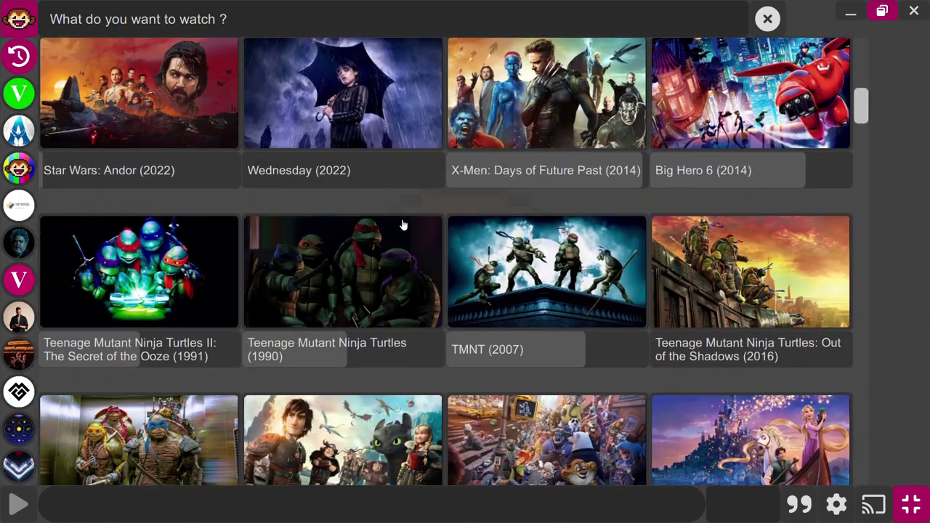
{"action": "scroll", "coordinate": [403, 218], "scroll_direction": "down", "scroll_amount": 3}
{"action": "scroll", "coordinate": [403, 225], "scroll_direction": "down", "scroll_amount": 2}
{"action": "scroll", "coordinate": [403, 226], "scroll_direction": "down", "scroll_amount": 5}
{"action": "scroll", "coordinate": [403, 228], "scroll_direction": "down", "scroll_amount": 5}
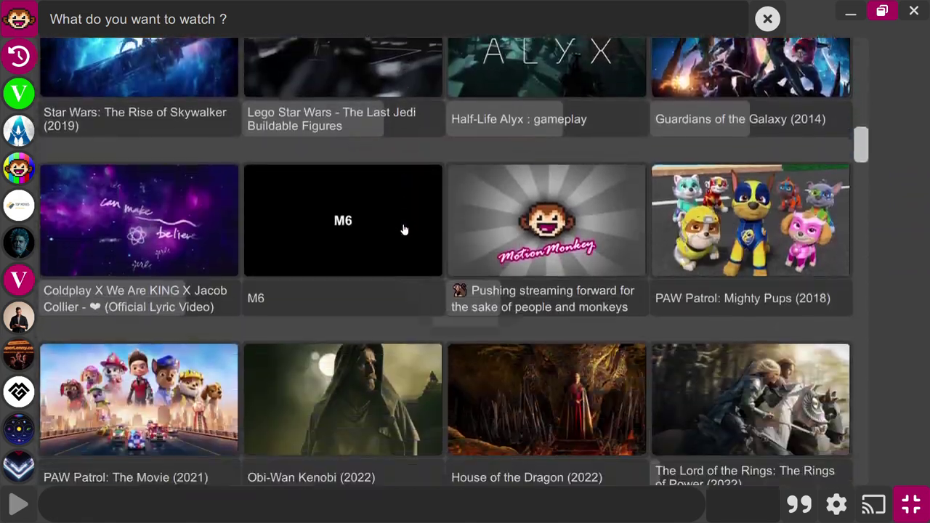
{"action": "scroll", "coordinate": [403, 230], "scroll_direction": "down", "scroll_amount": 3}
{"action": "scroll", "coordinate": [404, 231], "scroll_direction": "up", "scroll_amount": 3}
{"action": "scroll", "coordinate": [404, 231], "scroll_direction": "up", "scroll_amount": 5}
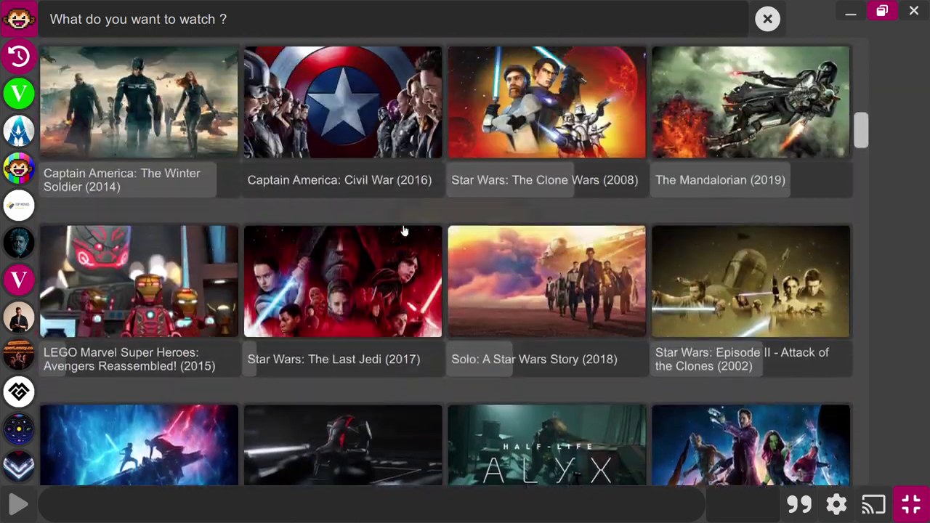
{"action": "scroll", "coordinate": [404, 230], "scroll_direction": "up", "scroll_amount": 5}
{"action": "scroll", "coordinate": [404, 230], "scroll_direction": "up", "scroll_amount": 5}
{"action": "scroll", "coordinate": [404, 230], "scroll_direction": "up", "scroll_amount": 5}
{"action": "scroll", "coordinate": [404, 231], "scroll_direction": "up", "scroll_amount": 3}
{"action": "scroll", "coordinate": [404, 230], "scroll_direction": "up", "scroll_amount": 1}
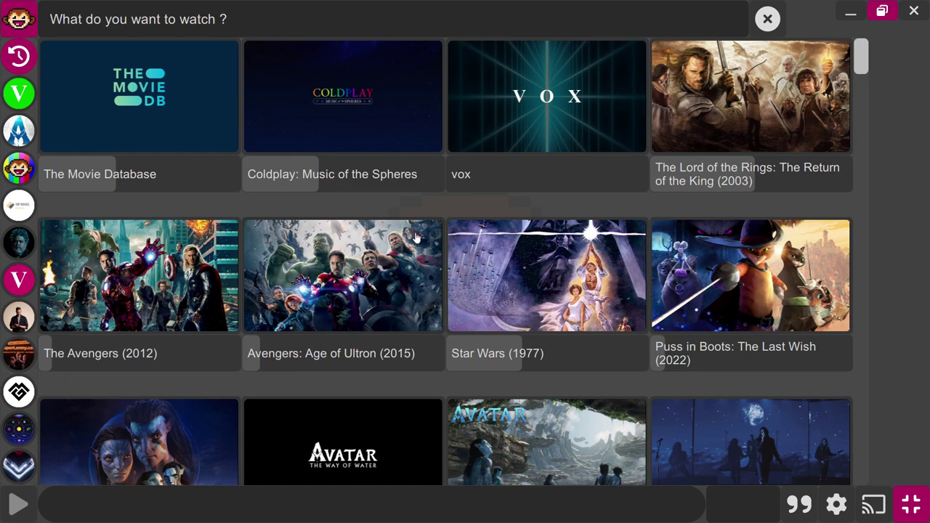
{"action": "scroll", "coordinate": [416, 238], "scroll_direction": "down", "scroll_amount": 1}
{"action": "scroll", "coordinate": [415, 239], "scroll_direction": "down", "scroll_amount": 2}
{"action": "scroll", "coordinate": [416, 239], "scroll_direction": "down", "scroll_amount": 3}
{"action": "scroll", "coordinate": [416, 240], "scroll_direction": "down", "scroll_amount": 2}
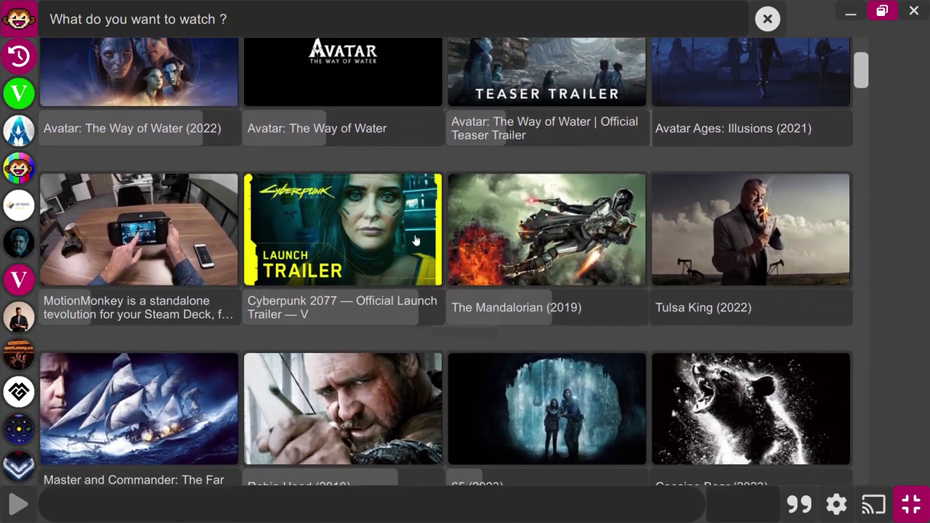
{"action": "scroll", "coordinate": [416, 240], "scroll_direction": "down", "scroll_amount": 3}
{"action": "scroll", "coordinate": [415, 240], "scroll_direction": "down", "scroll_amount": 3}
{"action": "scroll", "coordinate": [416, 240], "scroll_direction": "down", "scroll_amount": 2}
{"action": "scroll", "coordinate": [416, 241], "scroll_direction": "down", "scroll_amount": 5}
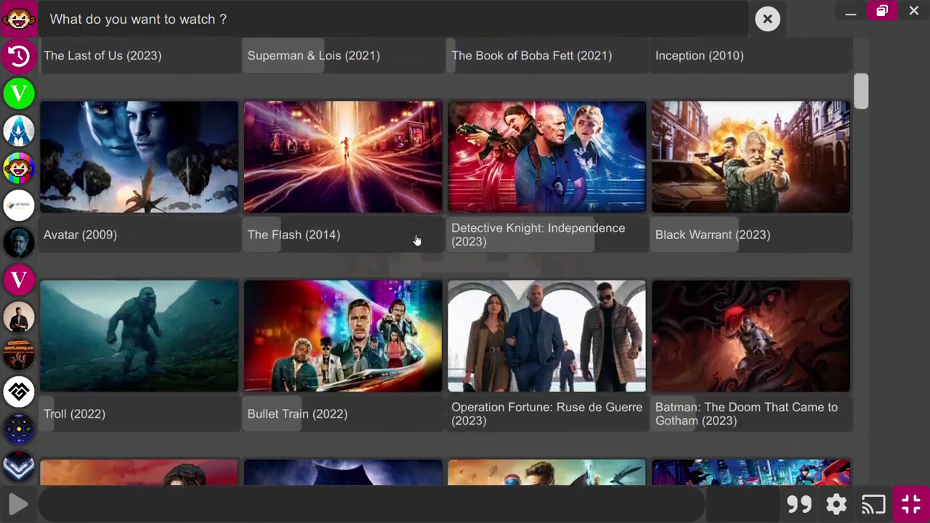
{"action": "scroll", "coordinate": [416, 240], "scroll_direction": "down", "scroll_amount": 3}
{"action": "scroll", "coordinate": [417, 240], "scroll_direction": "down", "scroll_amount": 3}
{"action": "scroll", "coordinate": [417, 240], "scroll_direction": "down", "scroll_amount": 4}
{"action": "scroll", "coordinate": [417, 240], "scroll_direction": "down", "scroll_amount": 4}
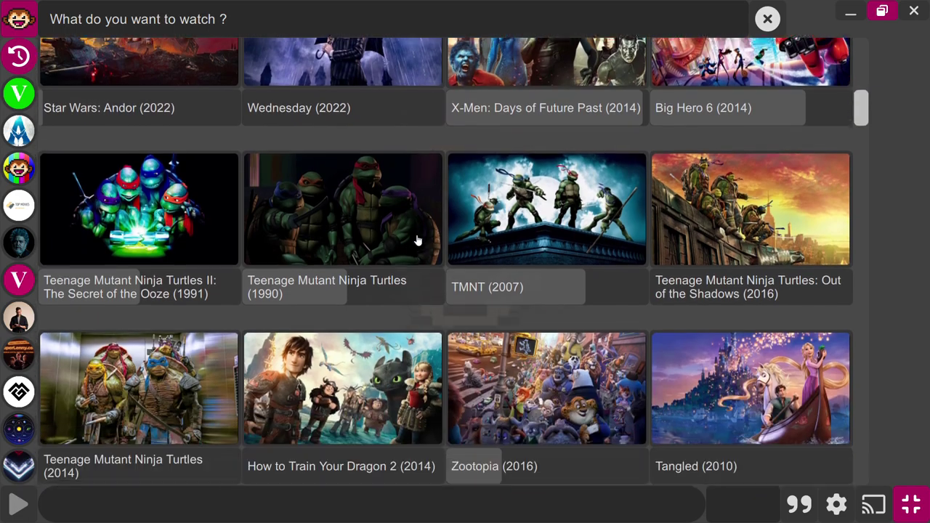
{"action": "scroll", "coordinate": [417, 241], "scroll_direction": "down", "scroll_amount": 4}
{"action": "scroll", "coordinate": [418, 240], "scroll_direction": "down", "scroll_amount": 3}
{"action": "scroll", "coordinate": [419, 242], "scroll_direction": "down", "scroll_amount": 2}
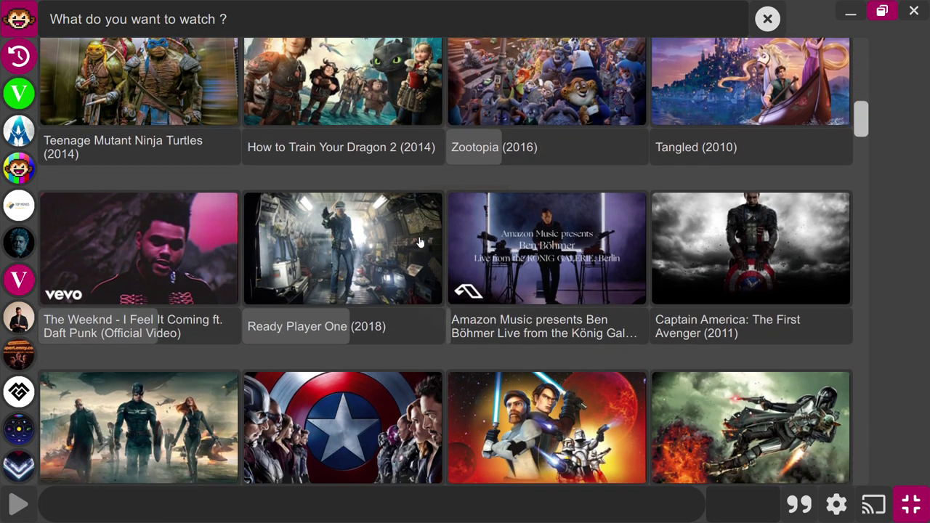
{"action": "scroll", "coordinate": [419, 242], "scroll_direction": "down", "scroll_amount": 3}
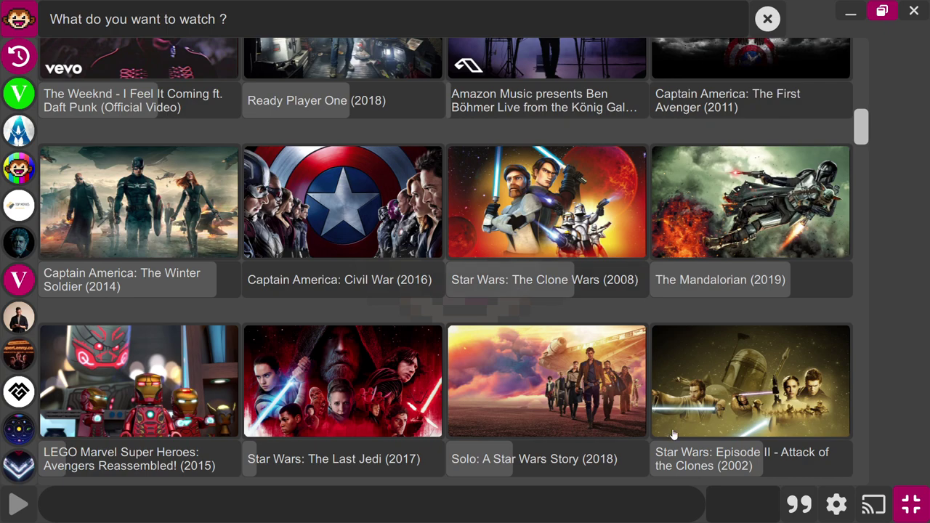
{"action": "left_click", "coordinate": [836, 504]}
{"action": "left_click", "coordinate": [799, 472]}
{"action": "left_click", "coordinate": [692, 463]}
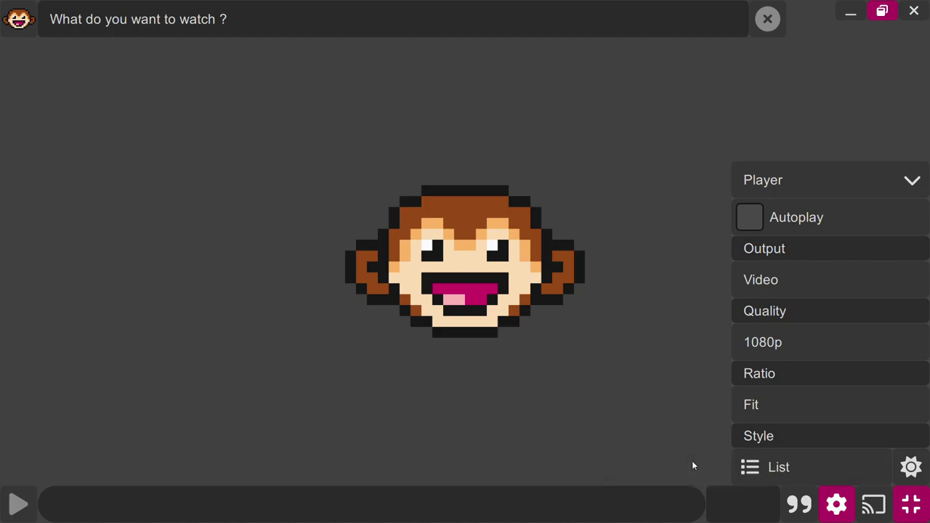
{"action": "left_click", "coordinate": [93, 90]}
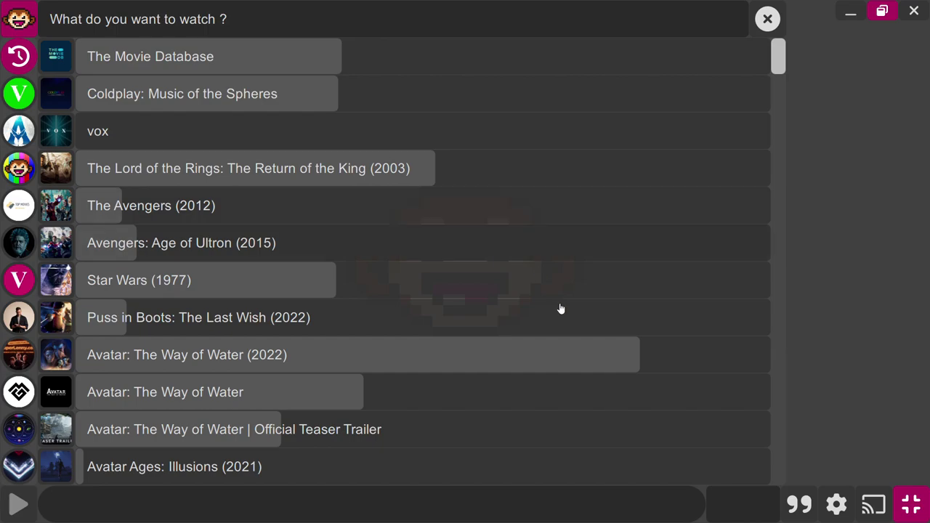
{"action": "left_click", "coordinate": [834, 501]}
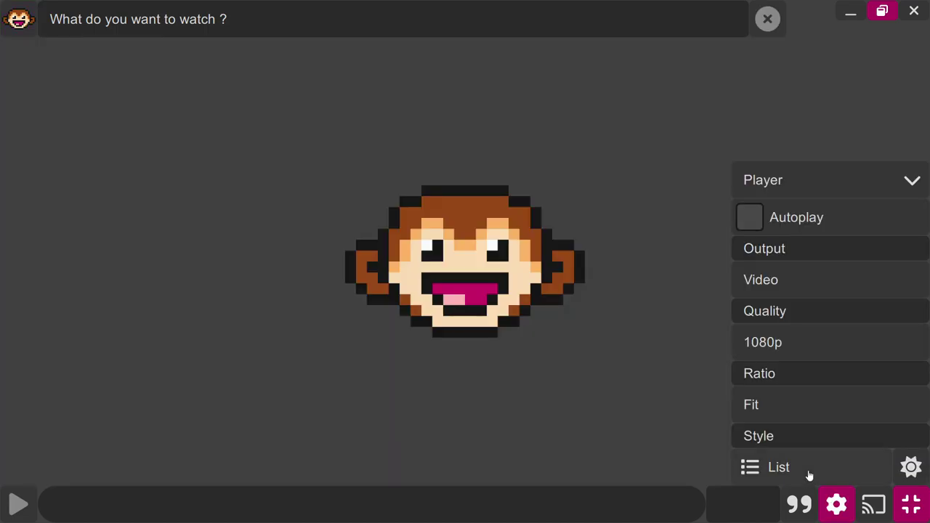
{"action": "left_click", "coordinate": [807, 472]}
{"action": "left_click", "coordinate": [698, 434]}
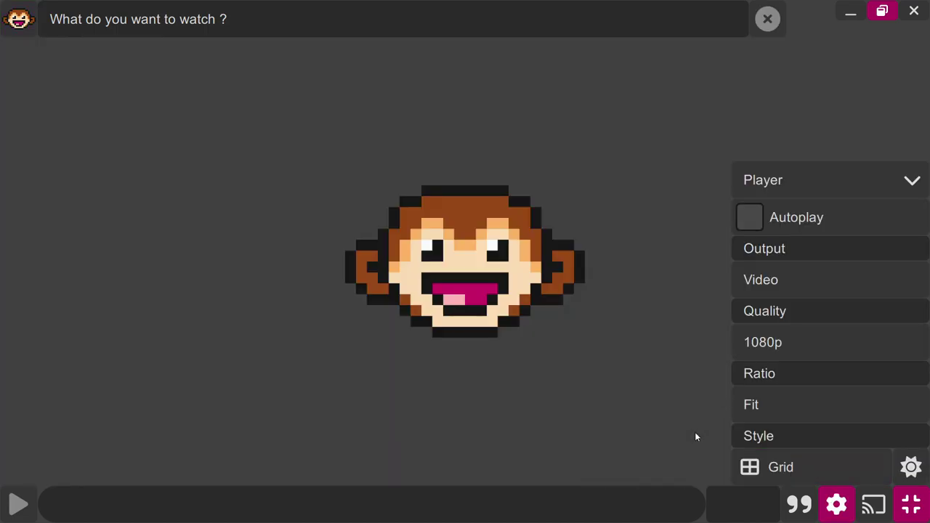
{"action": "left_click", "coordinate": [27, 26]}
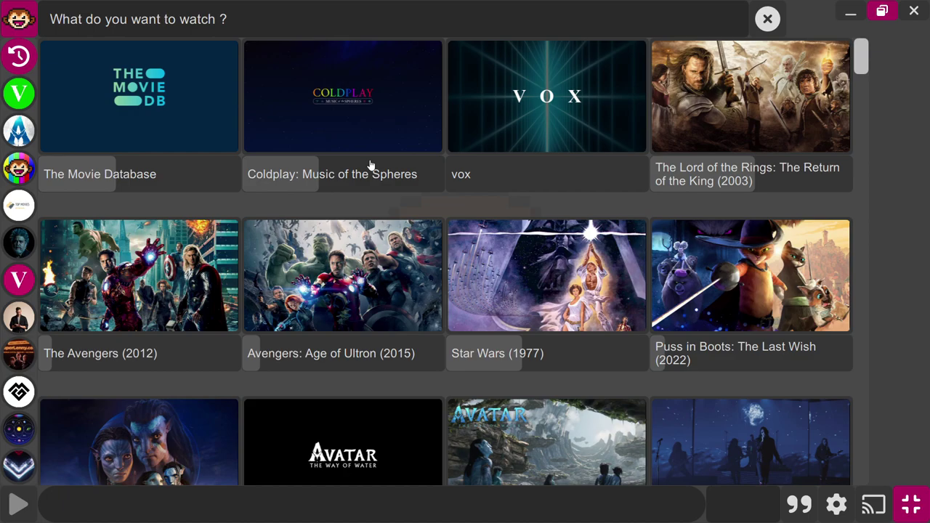
{"action": "scroll", "coordinate": [370, 166], "scroll_direction": "down", "scroll_amount": 1}
{"action": "scroll", "coordinate": [399, 171], "scroll_direction": "down", "scroll_amount": 3}
{"action": "scroll", "coordinate": [436, 178], "scroll_direction": "down", "scroll_amount": 3}
{"action": "scroll", "coordinate": [472, 186], "scroll_direction": "down", "scroll_amount": 3}
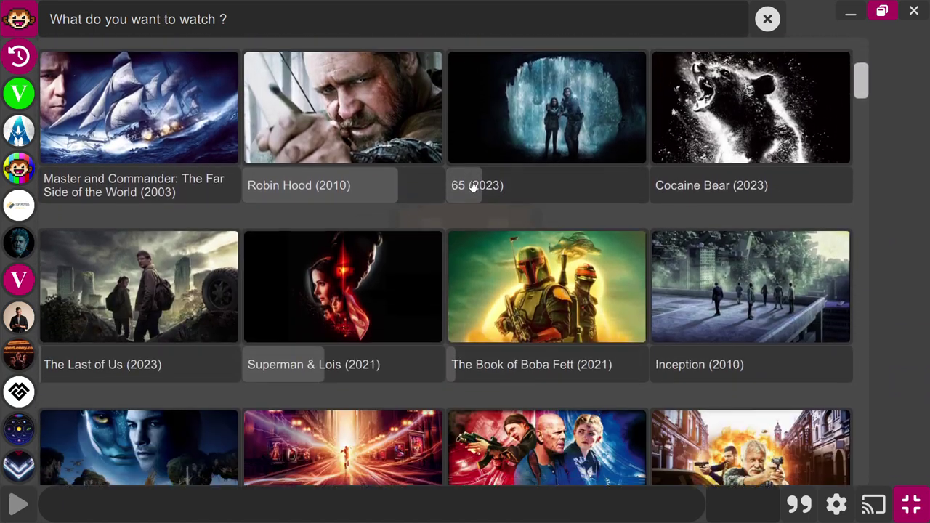
{"action": "scroll", "coordinate": [476, 183], "scroll_direction": "down", "scroll_amount": 2}
{"action": "scroll", "coordinate": [479, 185], "scroll_direction": "down", "scroll_amount": 2}
{"action": "scroll", "coordinate": [485, 190], "scroll_direction": "down", "scroll_amount": 3}
{"action": "scroll", "coordinate": [494, 196], "scroll_direction": "down", "scroll_amount": 3}
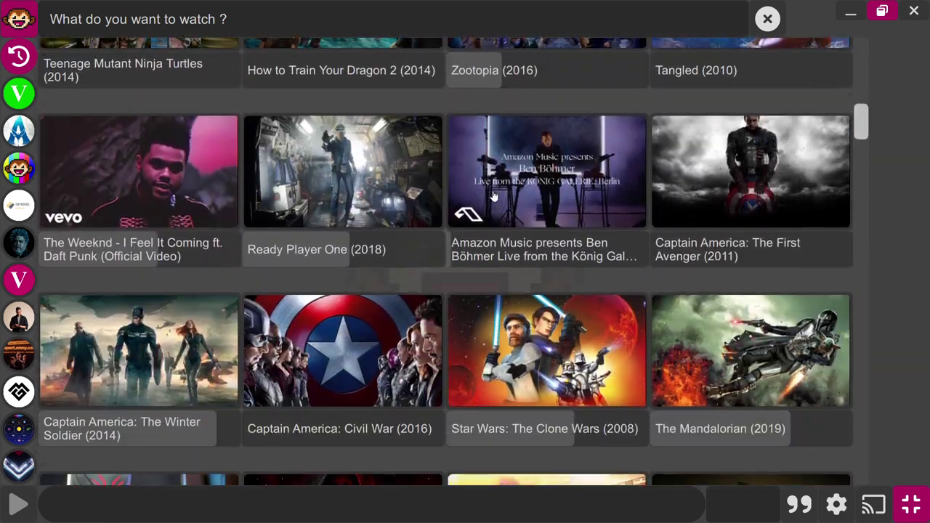
{"action": "scroll", "coordinate": [502, 197], "scroll_direction": "down", "scroll_amount": 3}
{"action": "scroll", "coordinate": [531, 195], "scroll_direction": "down", "scroll_amount": 2}
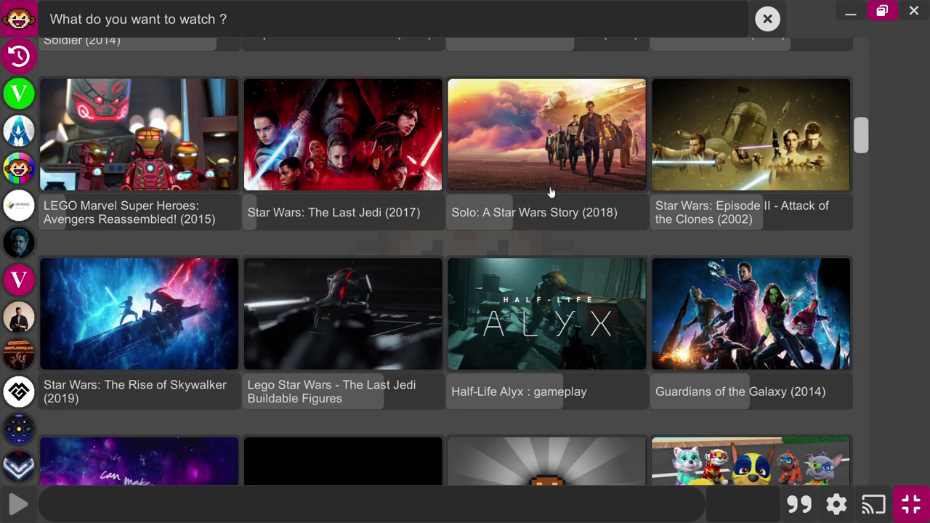
{"action": "scroll", "coordinate": [570, 196], "scroll_direction": "down", "scroll_amount": 2}
{"action": "scroll", "coordinate": [574, 202], "scroll_direction": "down", "scroll_amount": 3}
{"action": "scroll", "coordinate": [576, 206], "scroll_direction": "down", "scroll_amount": 2}
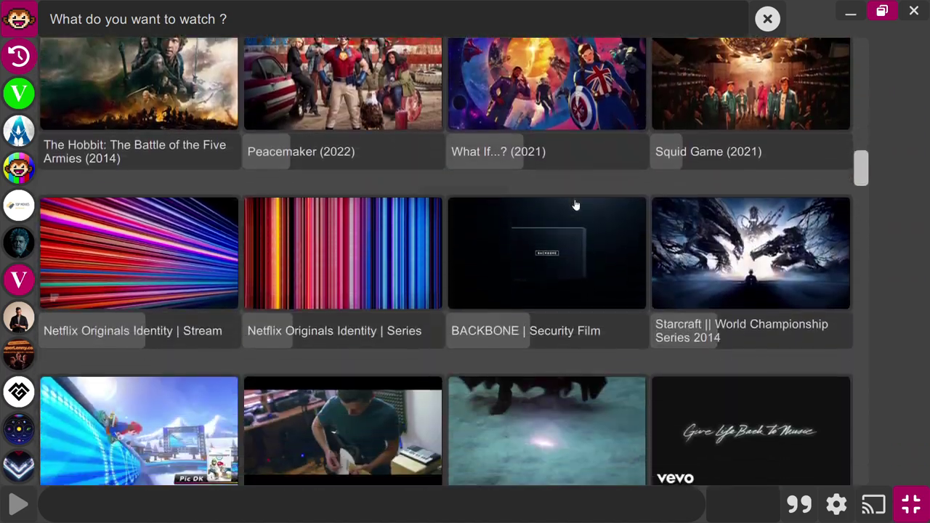
{"action": "scroll", "coordinate": [576, 206], "scroll_direction": "down", "scroll_amount": 2}
{"action": "scroll", "coordinate": [585, 222], "scroll_direction": "up", "scroll_amount": 2}
{"action": "scroll", "coordinate": [590, 231], "scroll_direction": "up", "scroll_amount": 4}
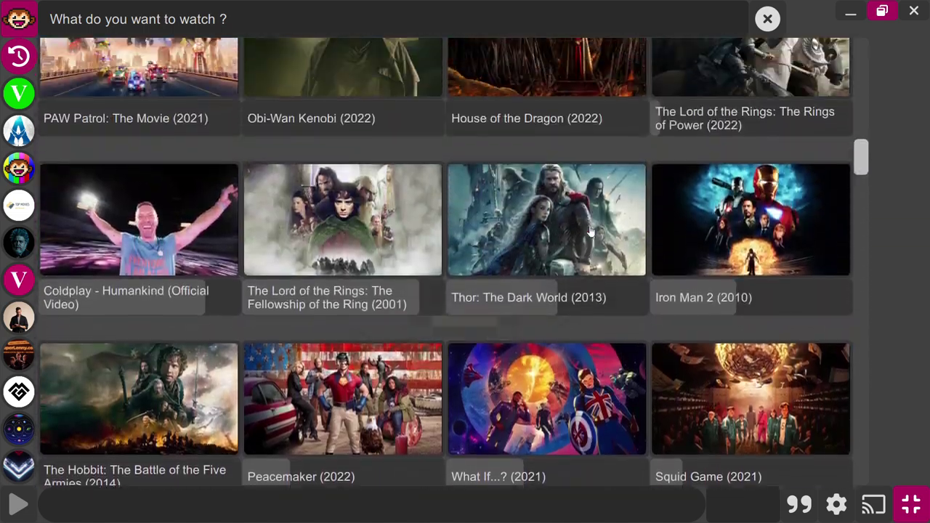
{"action": "scroll", "coordinate": [590, 232], "scroll_direction": "up", "scroll_amount": 3}
{"action": "scroll", "coordinate": [589, 232], "scroll_direction": "up", "scroll_amount": 3}
{"action": "scroll", "coordinate": [589, 231], "scroll_direction": "up", "scroll_amount": 3}
{"action": "scroll", "coordinate": [590, 231], "scroll_direction": "up", "scroll_amount": 3}
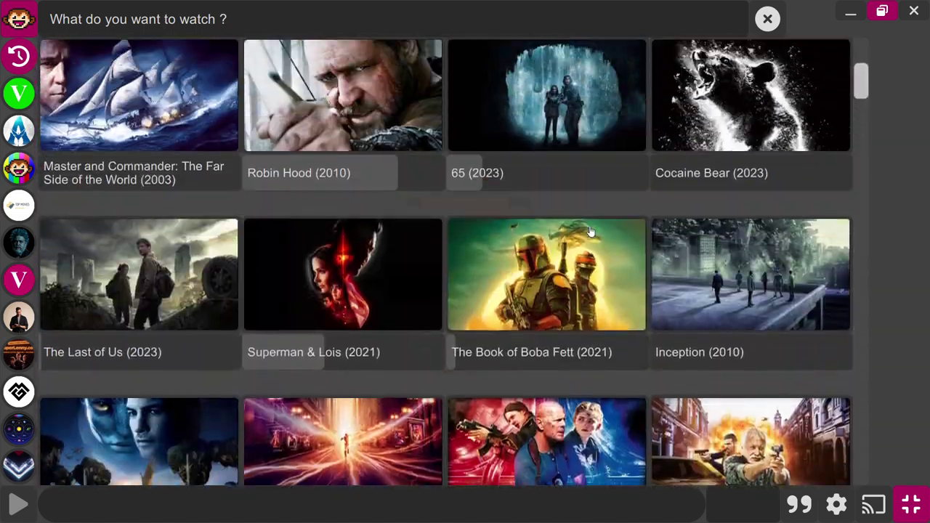
{"action": "scroll", "coordinate": [590, 231], "scroll_direction": "up", "scroll_amount": 3}
{"action": "scroll", "coordinate": [590, 231], "scroll_direction": "up", "scroll_amount": 2}
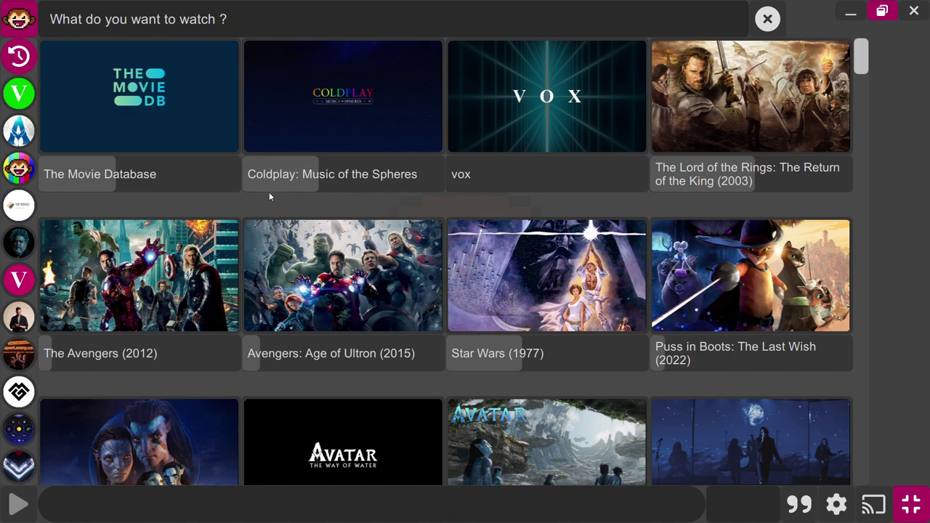
{"action": "scroll", "coordinate": [23, 158], "scroll_direction": "down", "scroll_amount": 3}
{"action": "scroll", "coordinate": [23, 158], "scroll_direction": "up", "scroll_amount": 2}
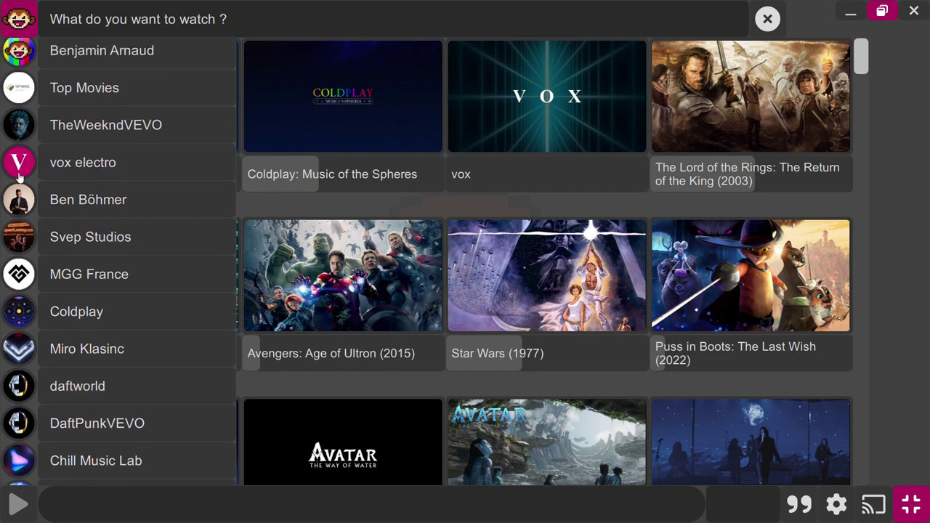
{"action": "scroll", "coordinate": [21, 175], "scroll_direction": "up", "scroll_amount": 3}
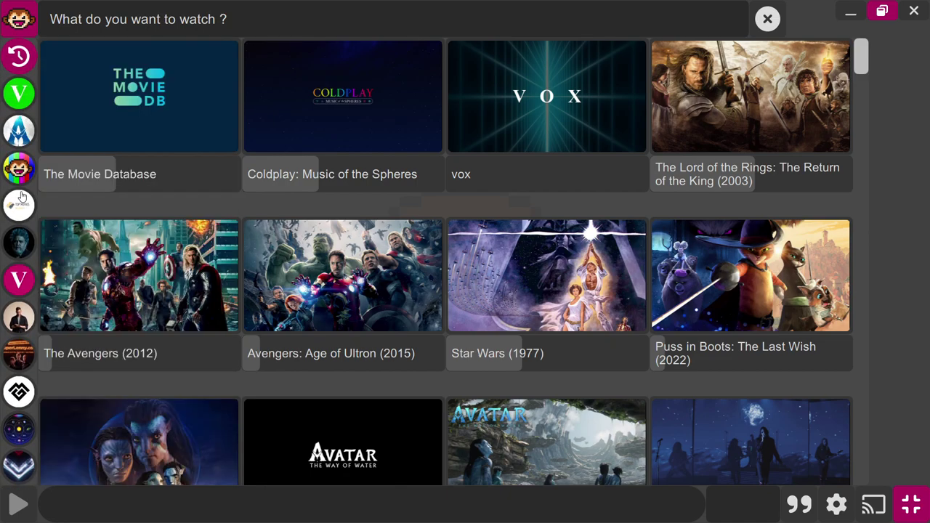
{"action": "scroll", "coordinate": [19, 185], "scroll_direction": "down", "scroll_amount": 3}
{"action": "scroll", "coordinate": [22, 182], "scroll_direction": "down", "scroll_amount": 2}
{"action": "scroll", "coordinate": [22, 182], "scroll_direction": "up", "scroll_amount": 1}
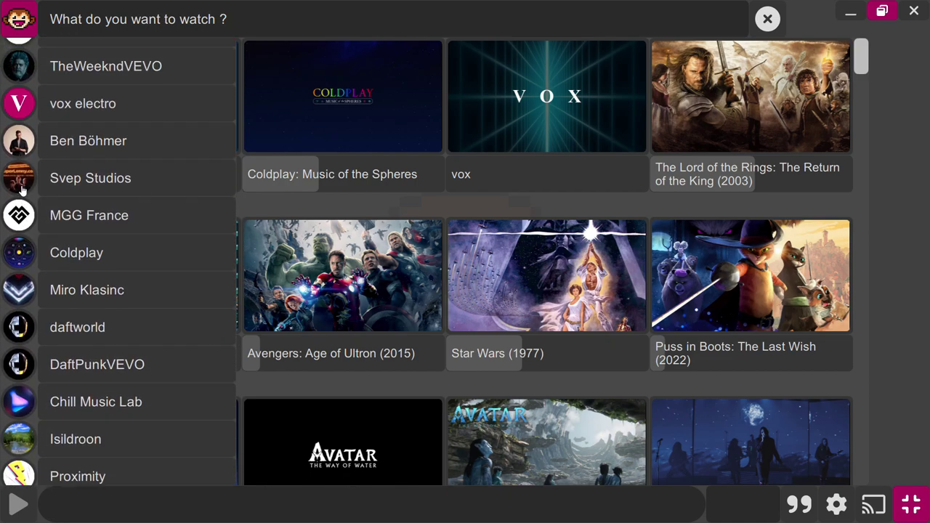
{"action": "scroll", "coordinate": [22, 185], "scroll_direction": "up", "scroll_amount": 3}
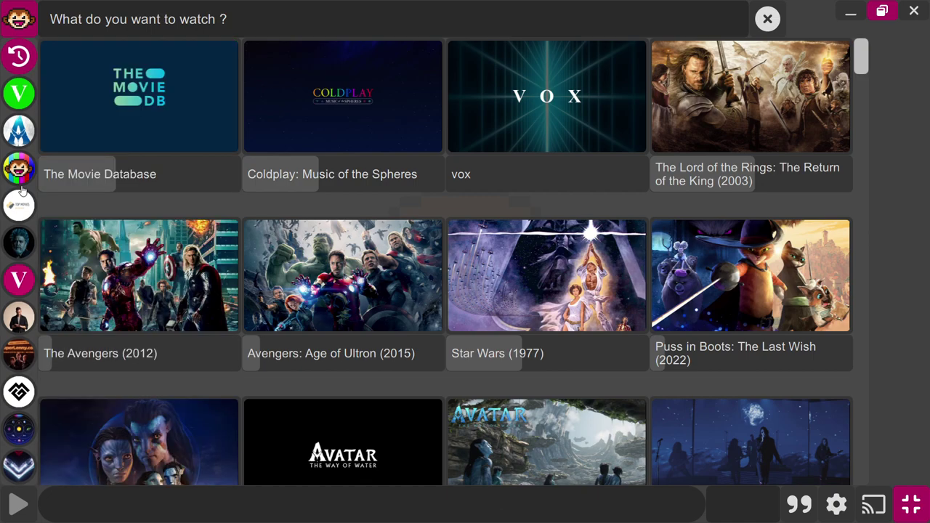
{"action": "scroll", "coordinate": [22, 187], "scroll_direction": "down", "scroll_amount": 1}
{"action": "scroll", "coordinate": [22, 188], "scroll_direction": "down", "scroll_amount": 5}
{"action": "scroll", "coordinate": [23, 189], "scroll_direction": "up", "scroll_amount": 1}
{"action": "scroll", "coordinate": [24, 190], "scroll_direction": "up", "scroll_amount": 5}
{"action": "scroll", "coordinate": [465, 206], "scroll_direction": "down", "scroll_amount": 2}
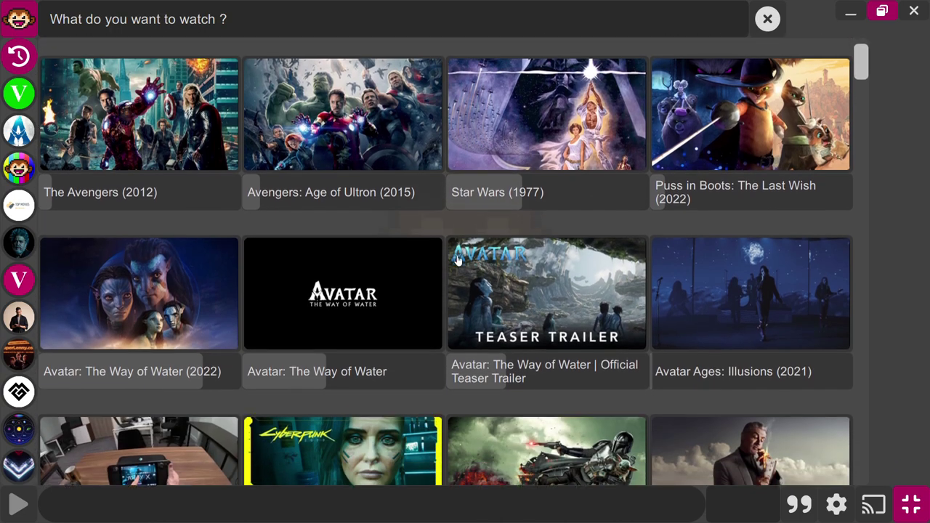
{"action": "scroll", "coordinate": [457, 257], "scroll_direction": "up", "scroll_amount": 2}
- Open the settings panel listing autoplay, video output, 1080p quality, fit ratio and grid style
{"action": "left_click", "coordinate": [837, 504]}
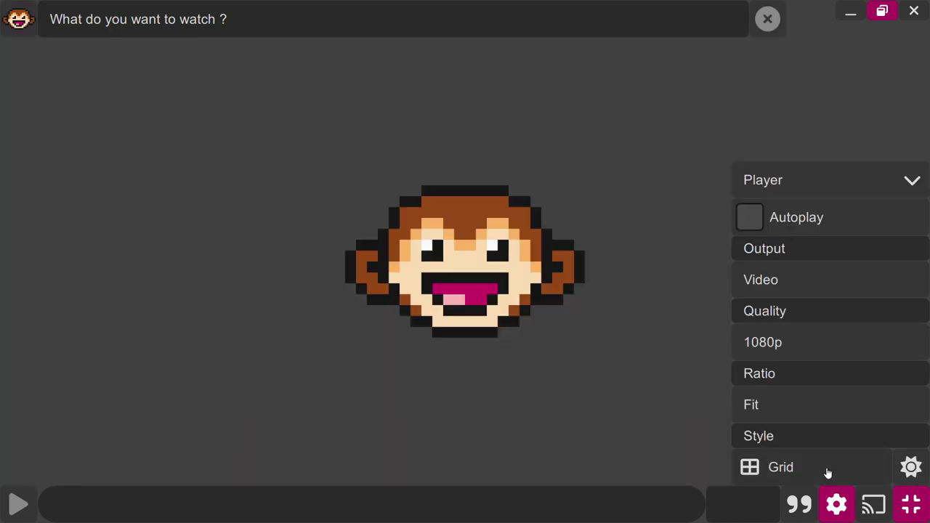
- Keep the Grid style, toggle light and dark mode ending on dark, and close settings
{"action": "left_click", "coordinate": [831, 471]}
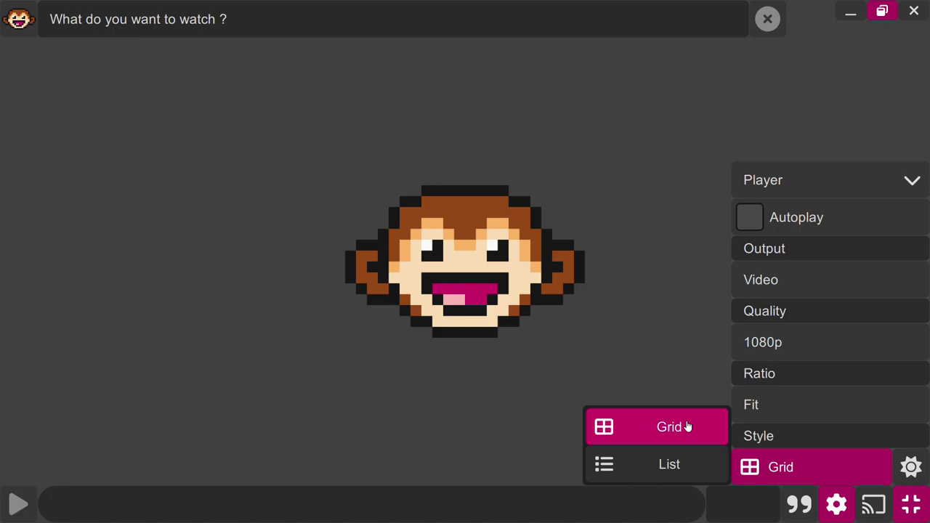
{"action": "left_click", "coordinate": [911, 467]}
{"action": "left_click", "coordinate": [911, 467]}
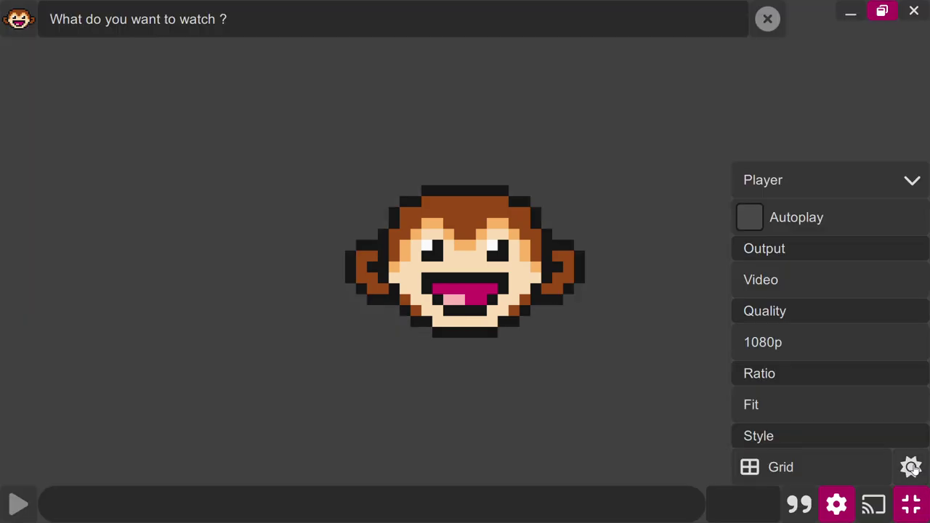
{"action": "left_click", "coordinate": [911, 467]}
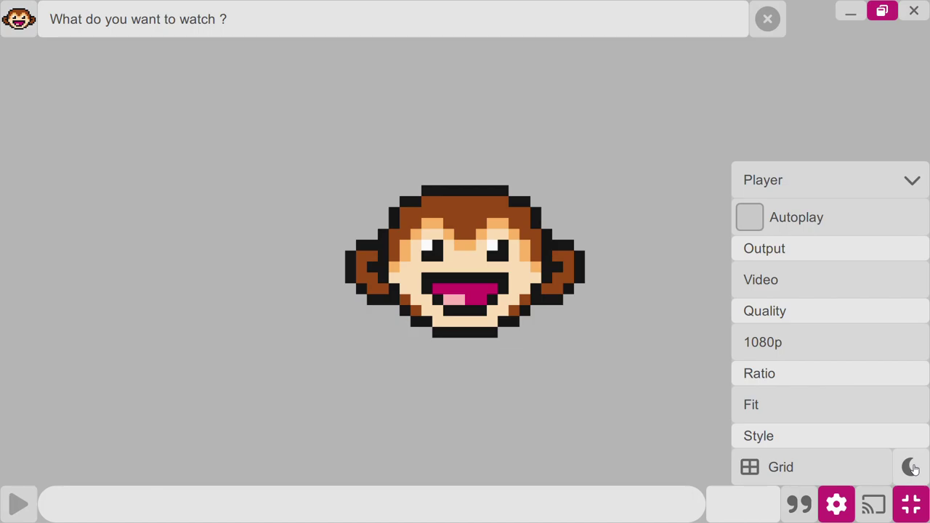
{"action": "left_click", "coordinate": [911, 467]}
{"action": "left_click", "coordinate": [911, 467]}
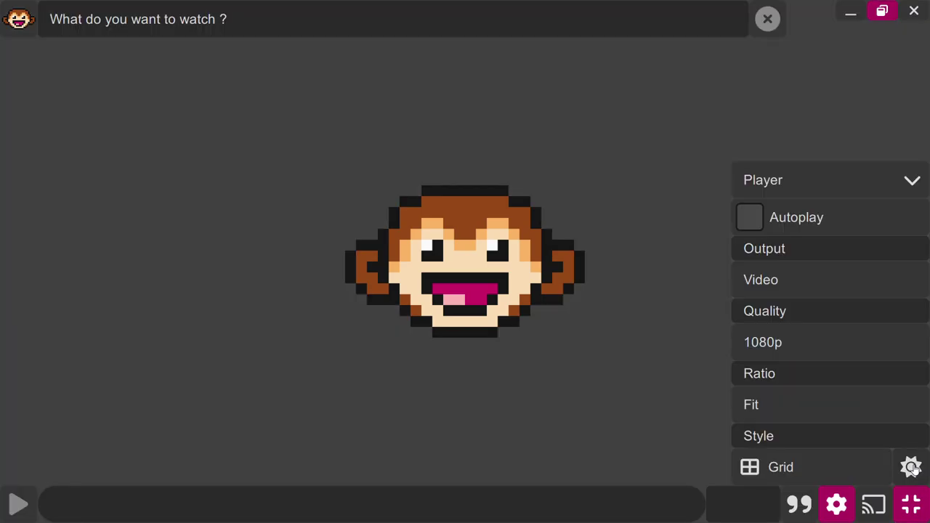
{"action": "left_click", "coordinate": [19, 29]}
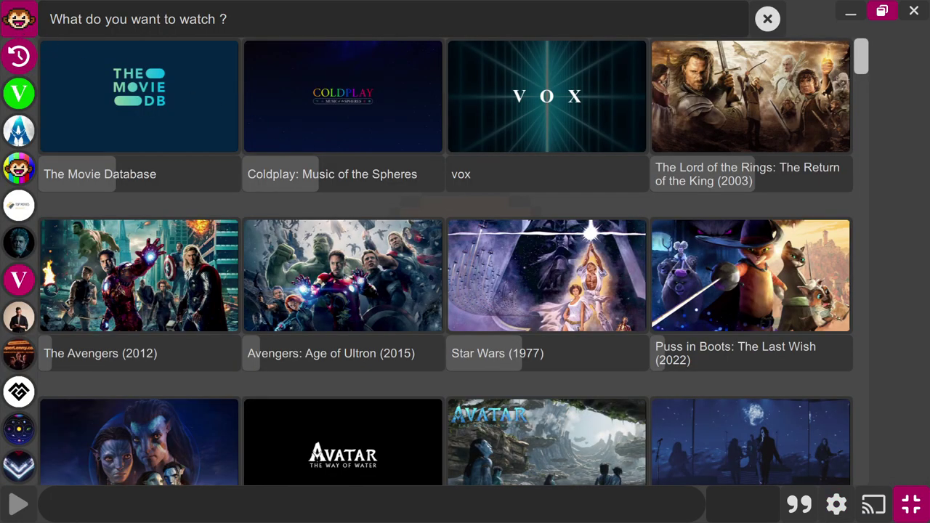